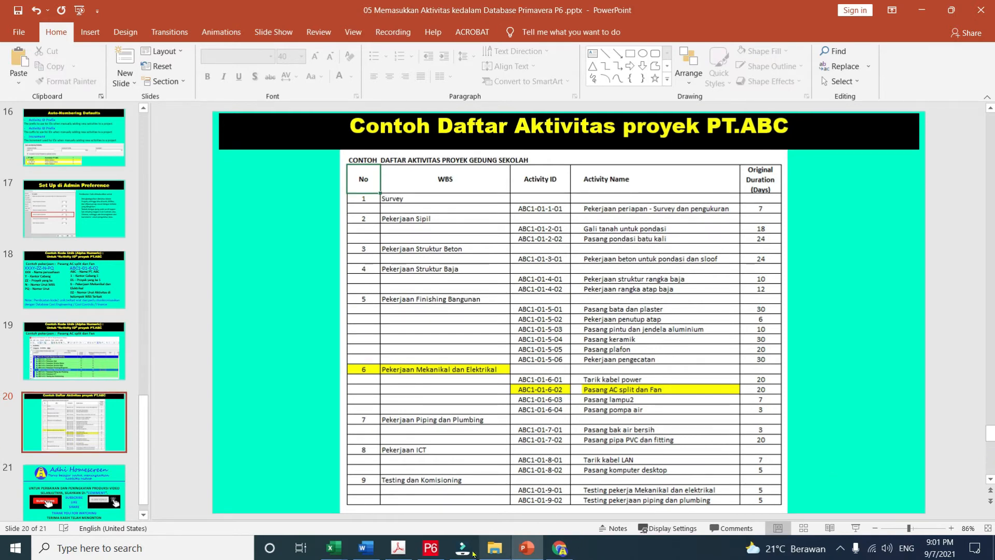
# - Switch to Primavera P6 and set the default calendar for new activities of project ABC1-01 to "PT ABC - Project"
pyautogui.click(435, 549)
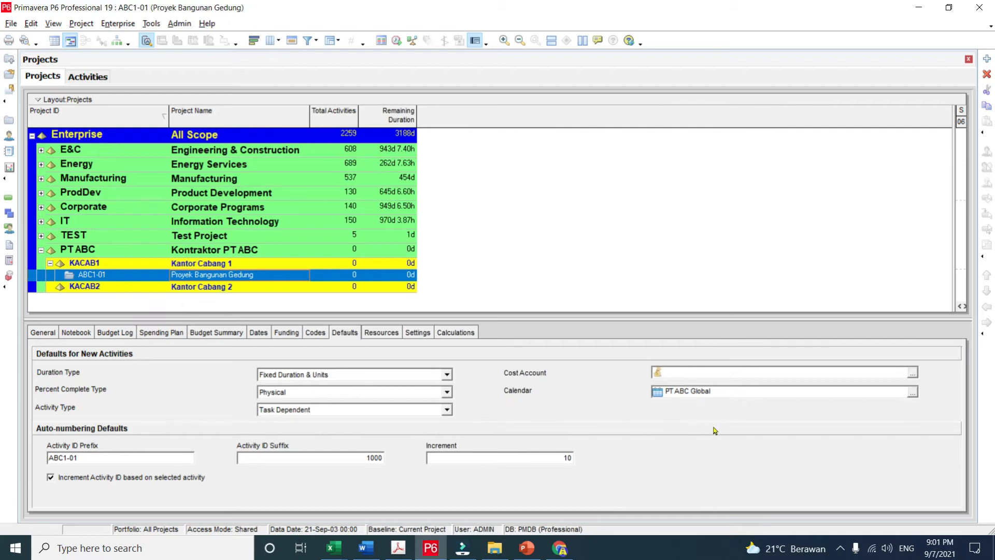
pyautogui.click(913, 391)
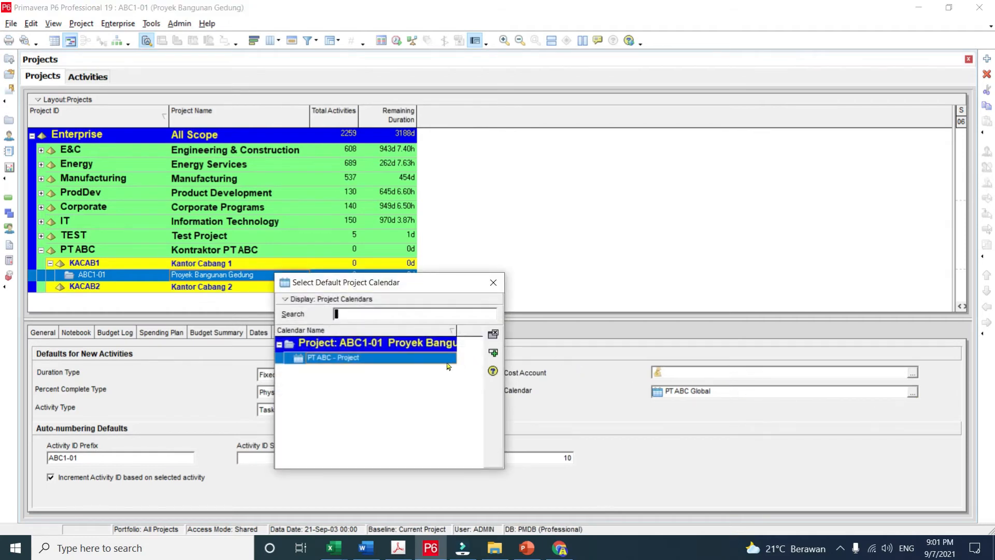
pyautogui.click(422, 359)
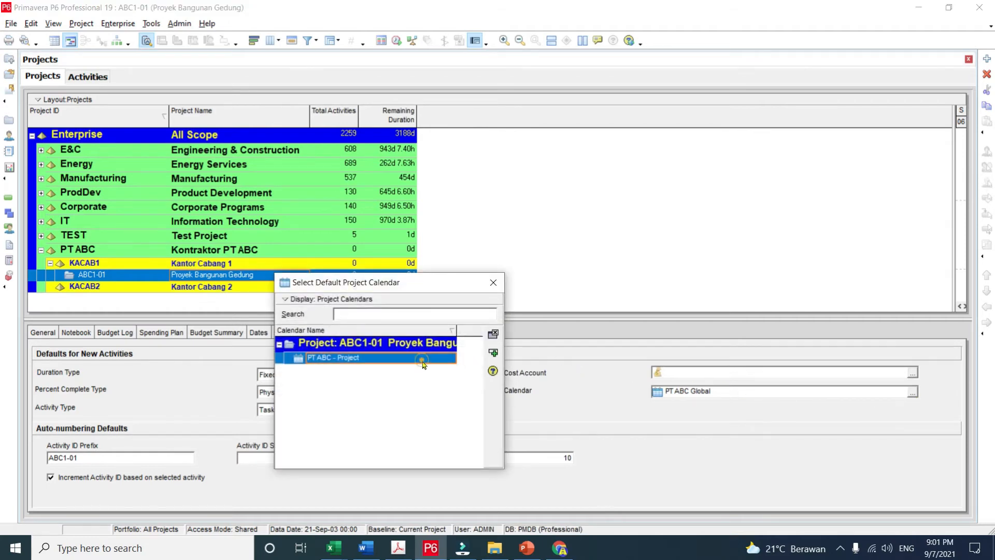
pyautogui.click(493, 355)
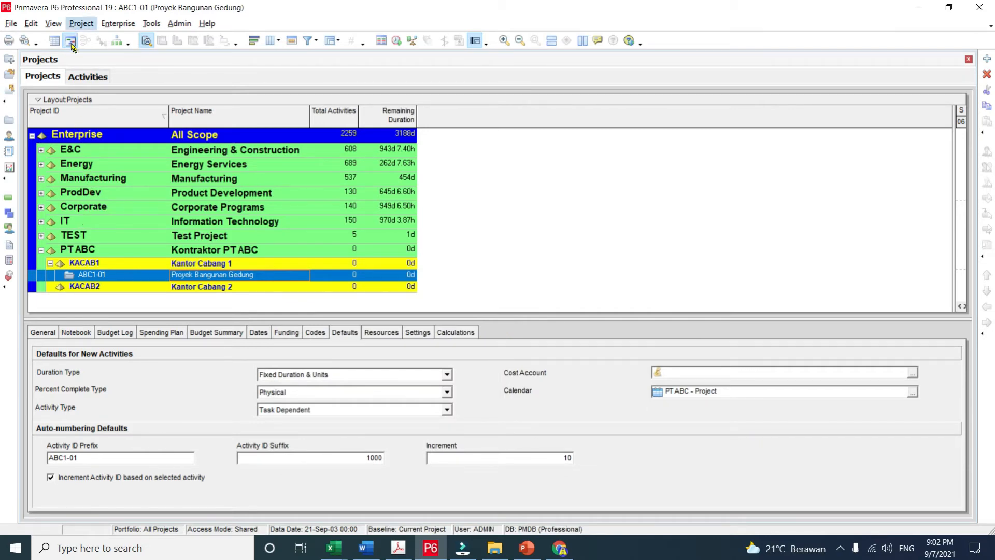
# - Open the activities of project ABC1-01 and check the project-level entries in the enterprise calendars
pyautogui.click(81, 23)
pyautogui.click(92, 39)
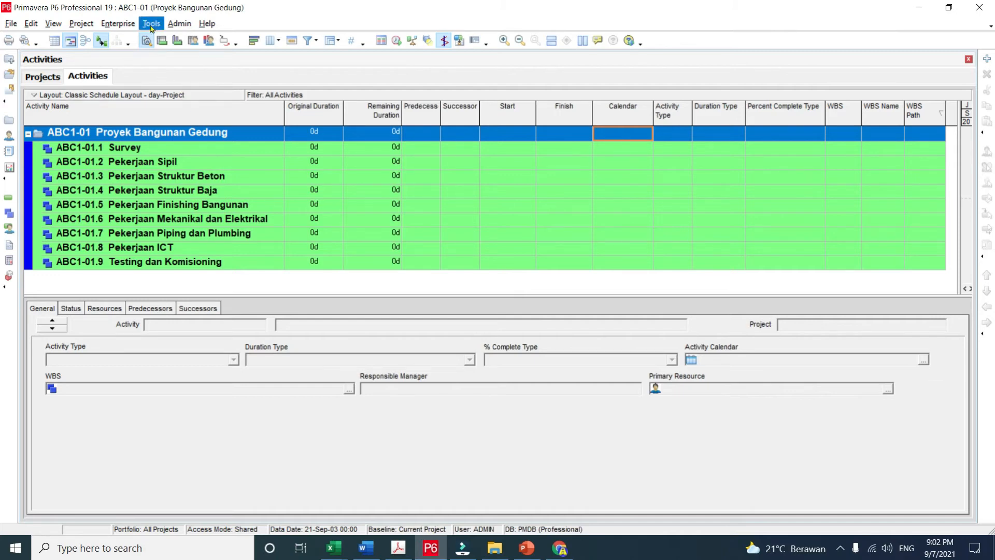
pyautogui.click(123, 25)
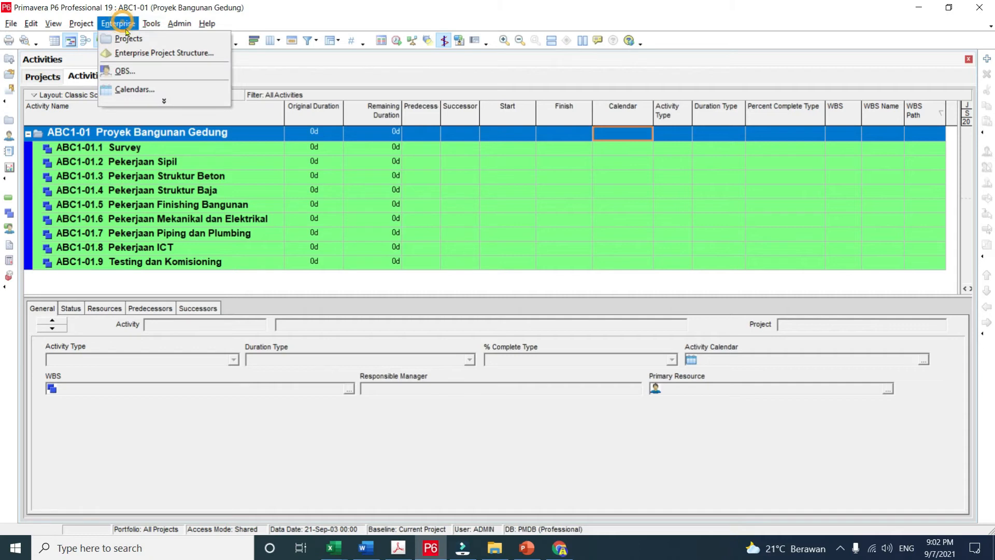
pyautogui.click(152, 92)
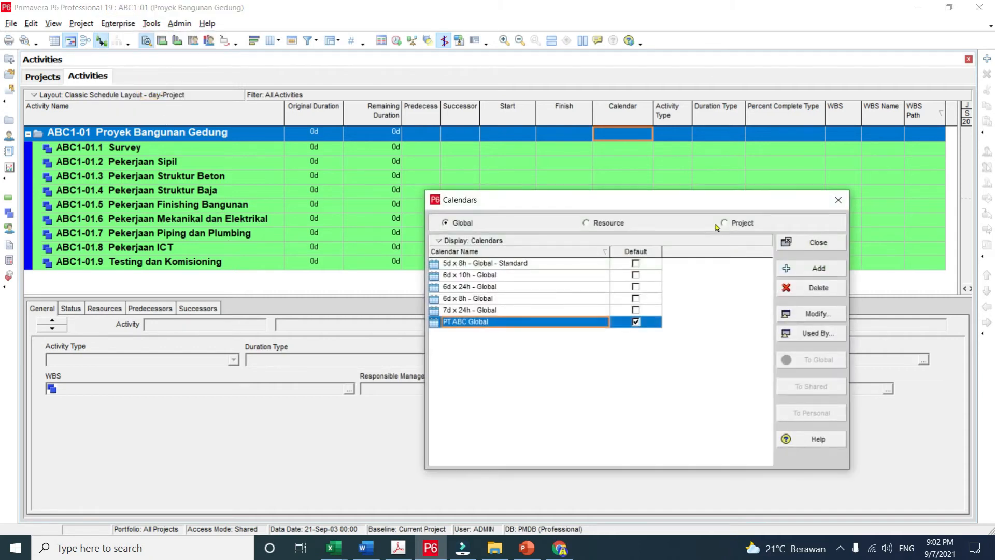
pyautogui.click(729, 223)
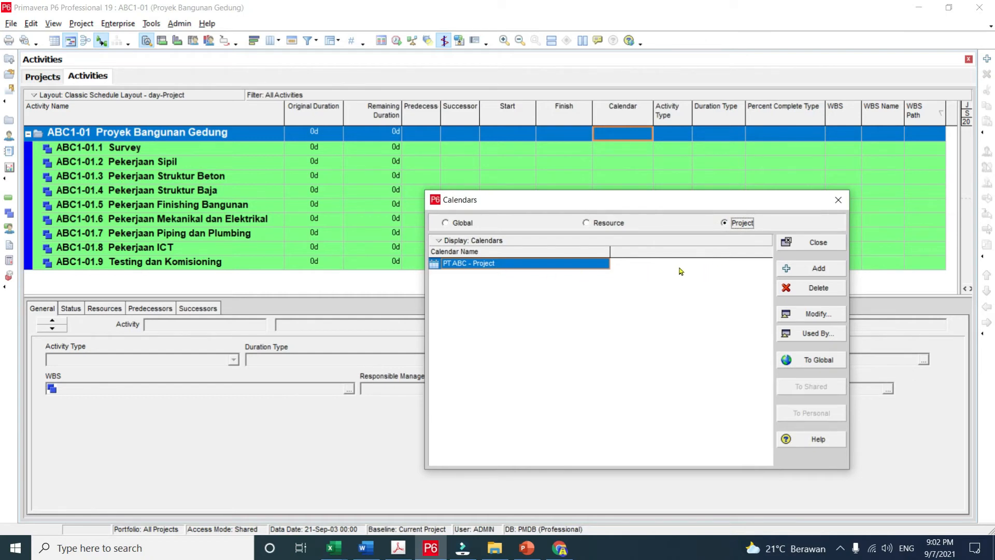
pyautogui.click(816, 243)
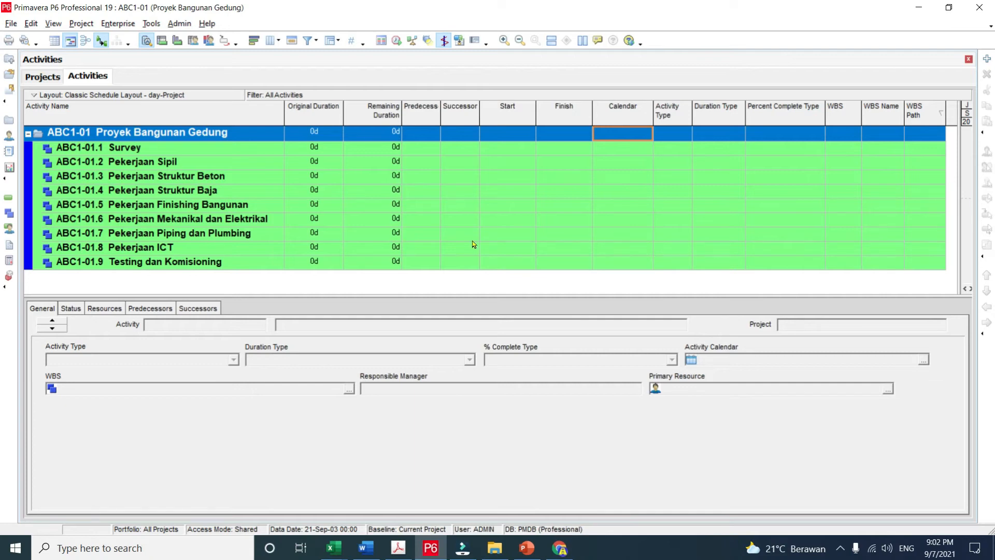
# - Add an activity under the Survey WBS with ID ABC1-01-1-01 and name "Proyek Mulai"
pyautogui.moveTo(333, 547)
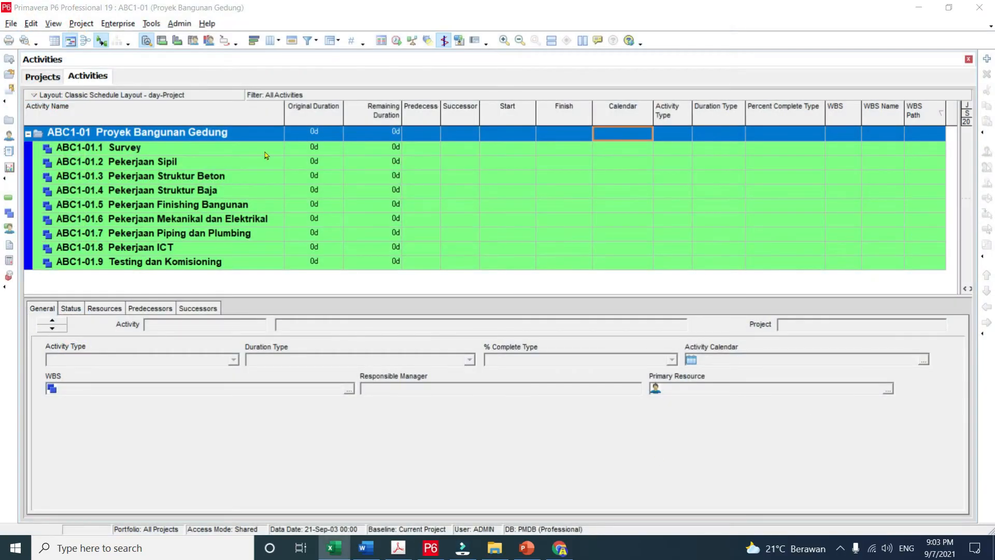
pyautogui.click(264, 149)
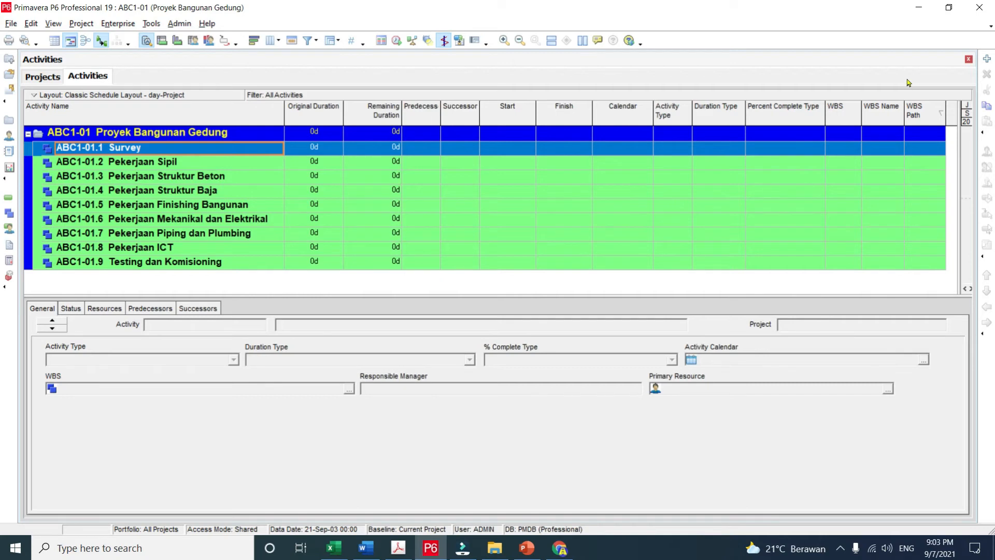
pyautogui.click(988, 60)
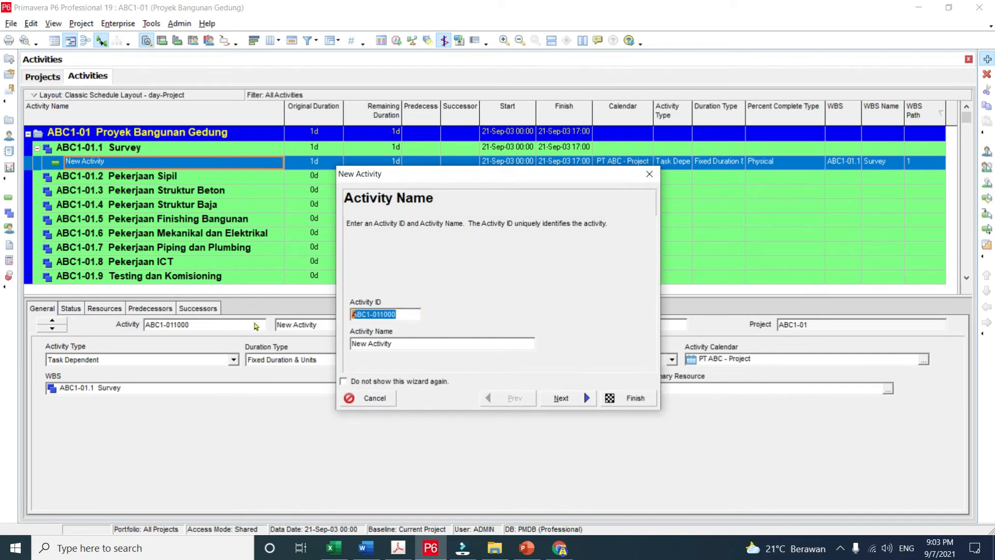
pyautogui.write('ABC1-01-1-01')
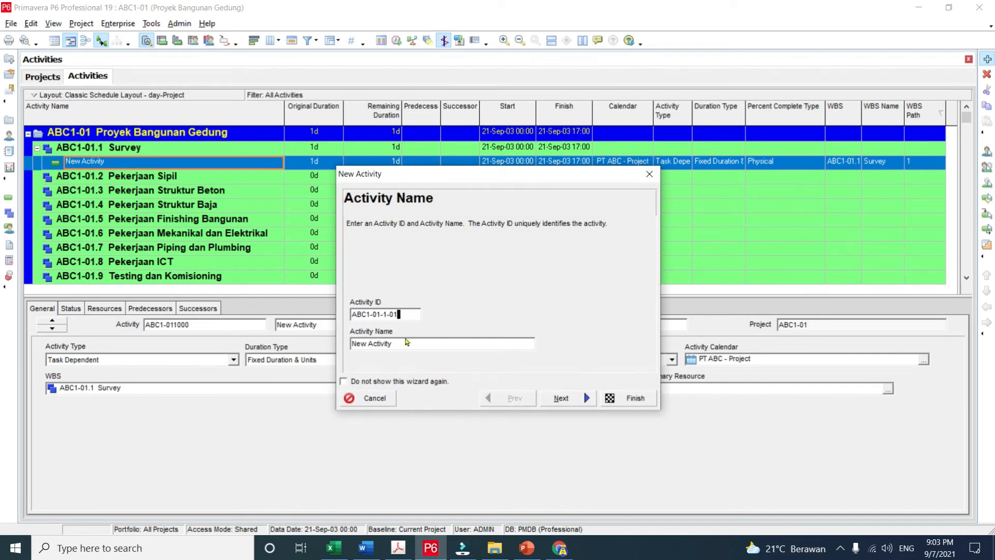
pyautogui.press('Tab')
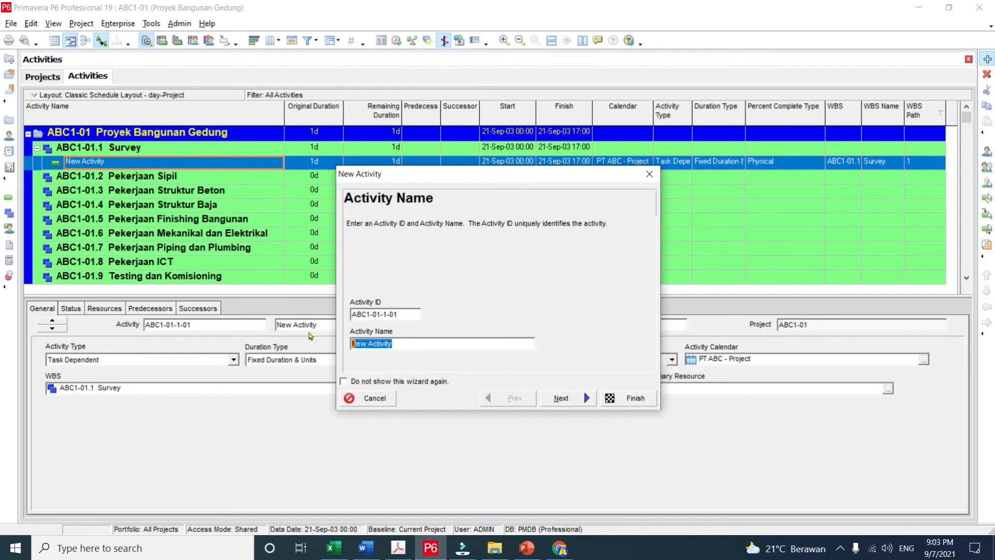
pyautogui.hotkey('alt', 'Tab')
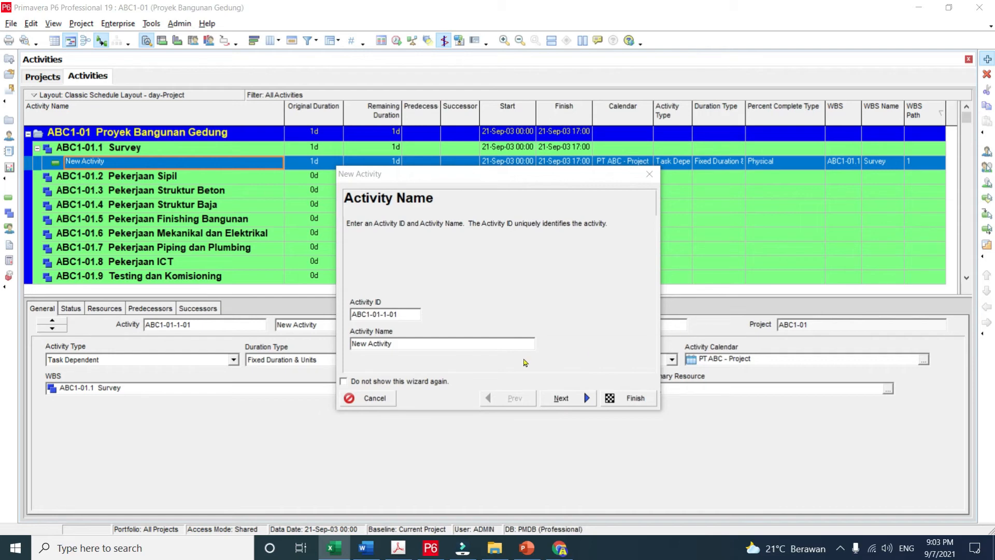
pyautogui.click(435, 343)
pyautogui.write('Proyek Mulai')
pyautogui.click(586, 398)
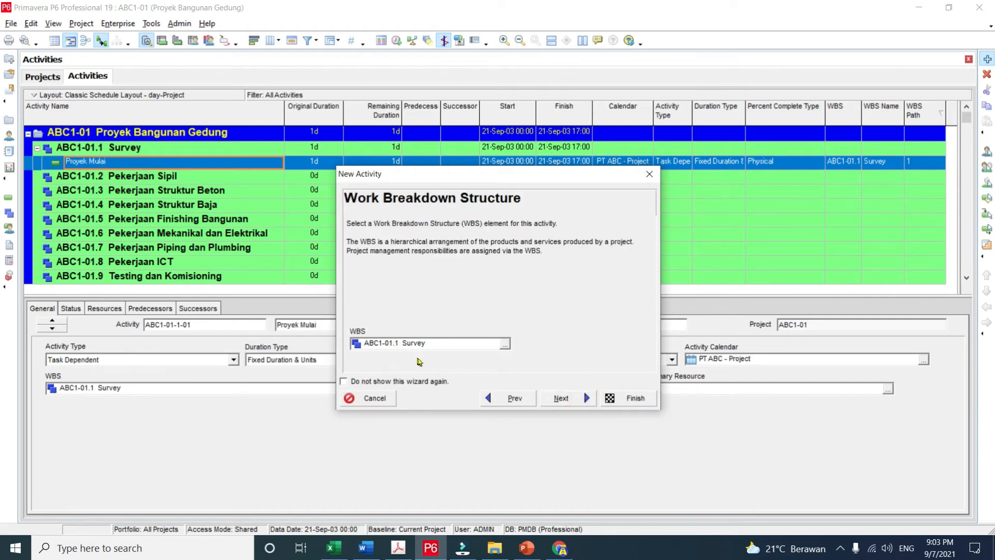
# - Keep the Survey WBS for "Proyek Mulai", make it a Start Milestone without relationships, and finish the activity wizard
pyautogui.click(565, 398)
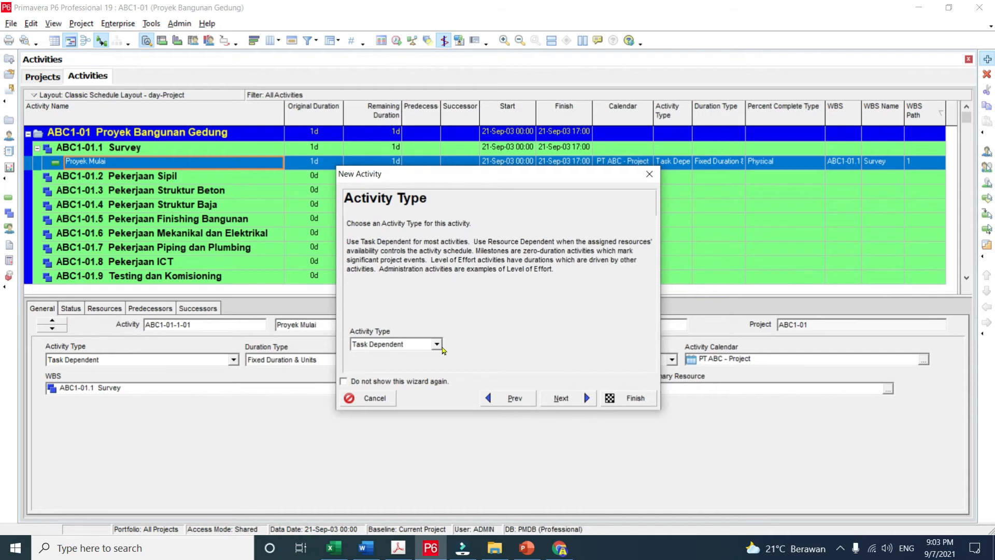
pyautogui.click(437, 345)
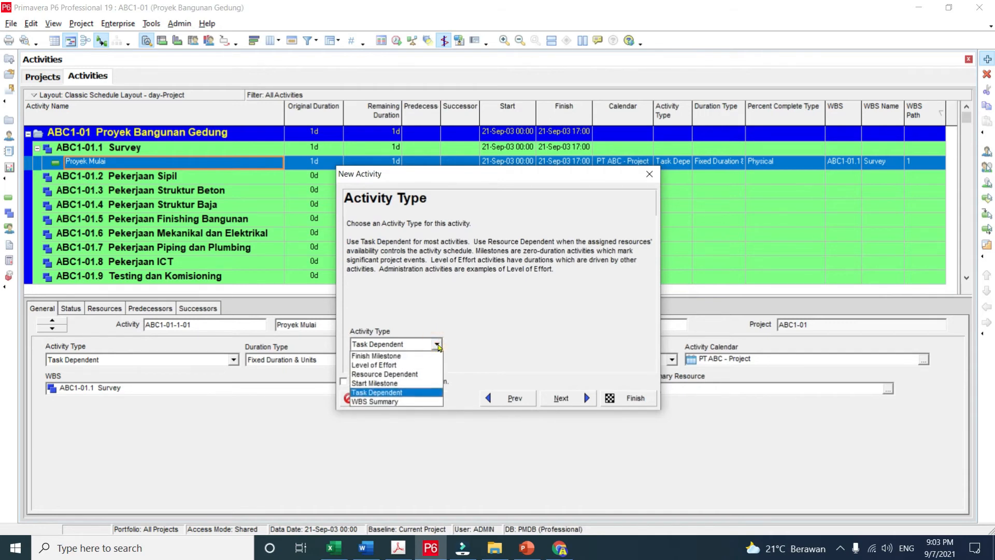
pyautogui.click(401, 383)
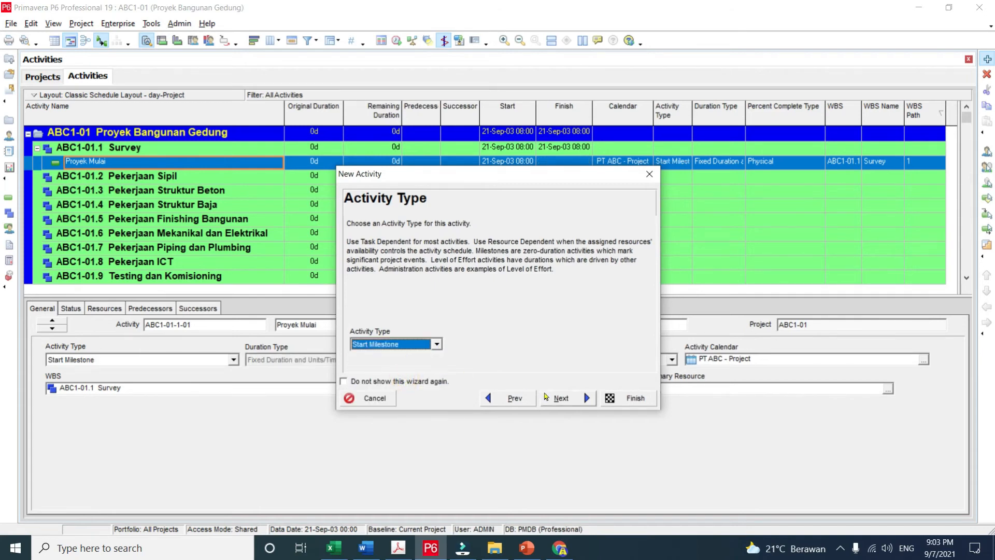
pyautogui.click(576, 403)
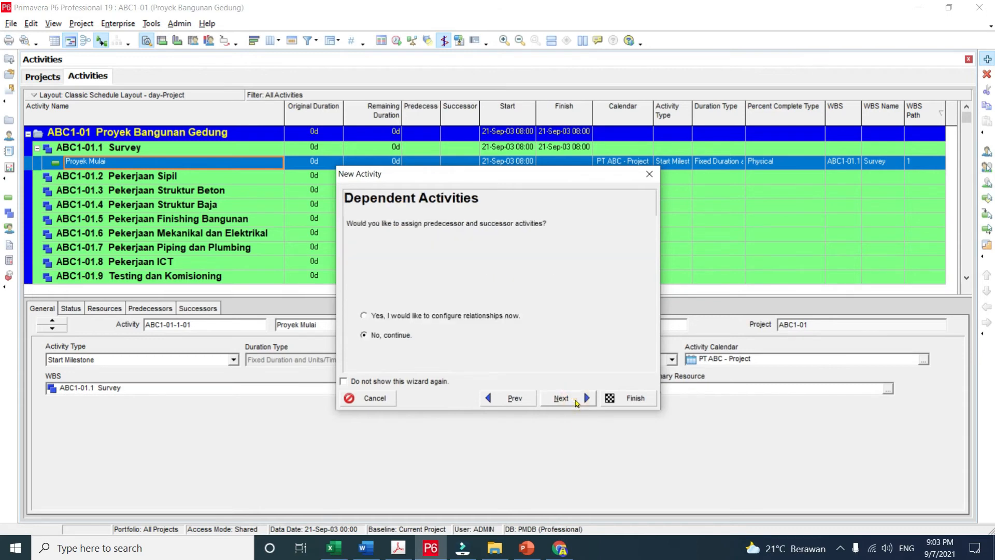
pyautogui.click(575, 402)
pyautogui.click(575, 402)
pyautogui.click(630, 402)
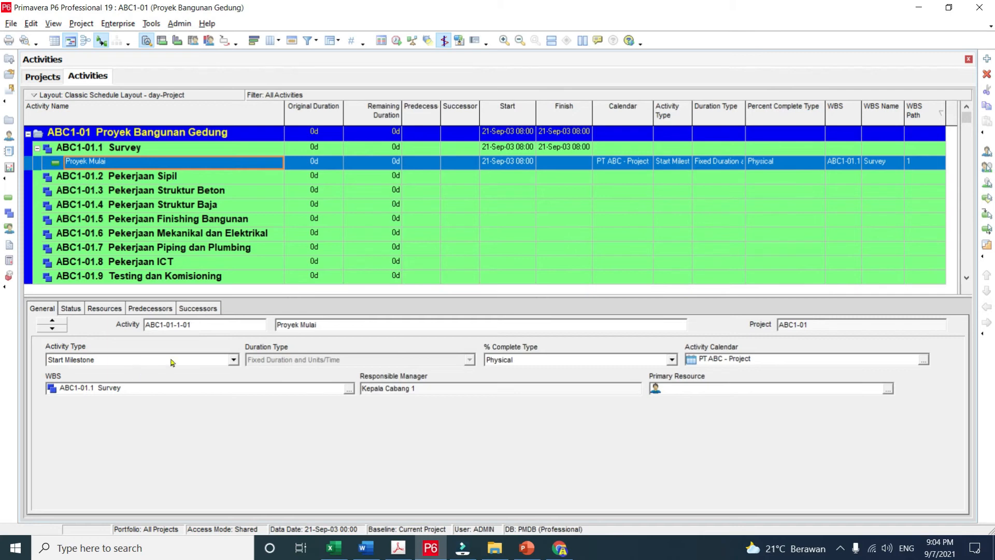
# - Add activities ABC1-01-1-02 "Pekerjaan periapan - Survey dan pengukuran" under Survey and ABC1-01-2-01 "Gali tanah untuk pondasi" under Pekerjaan Sipil
pyautogui.click(986, 59)
pyautogui.click(407, 318)
pyautogui.press('BackSpace')
pyautogui.press('BackSpace')
pyautogui.write('02')
pyautogui.press('Tab')
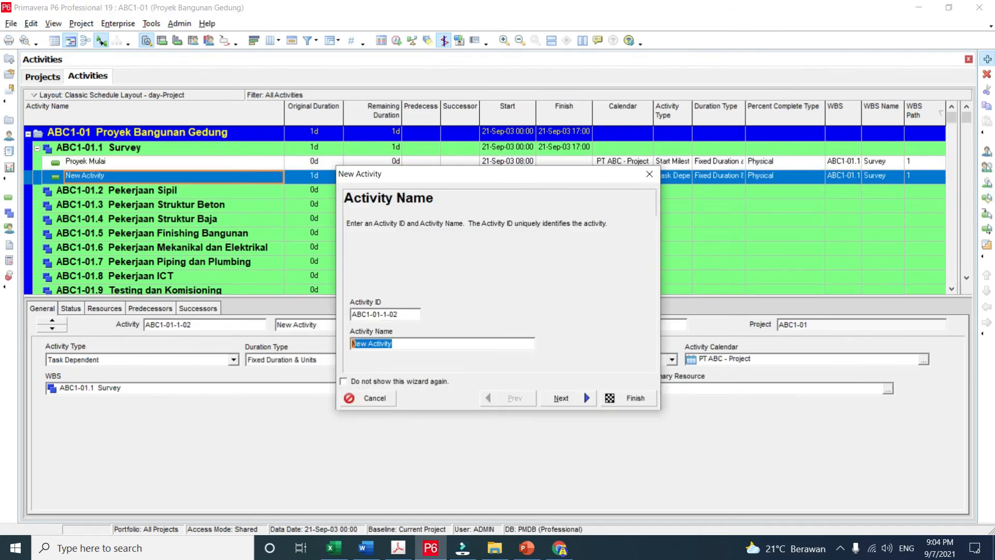
pyautogui.click(571, 403)
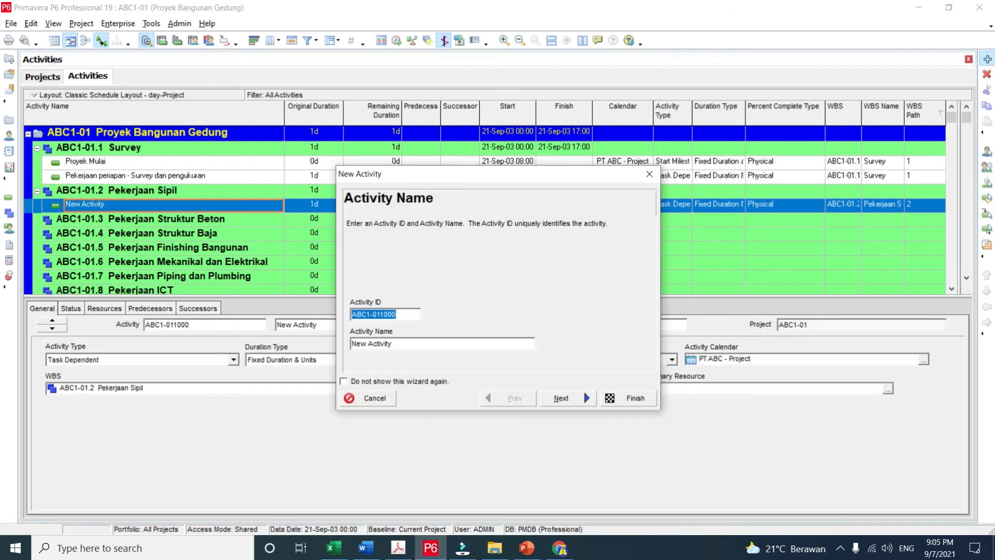
pyautogui.click(577, 403)
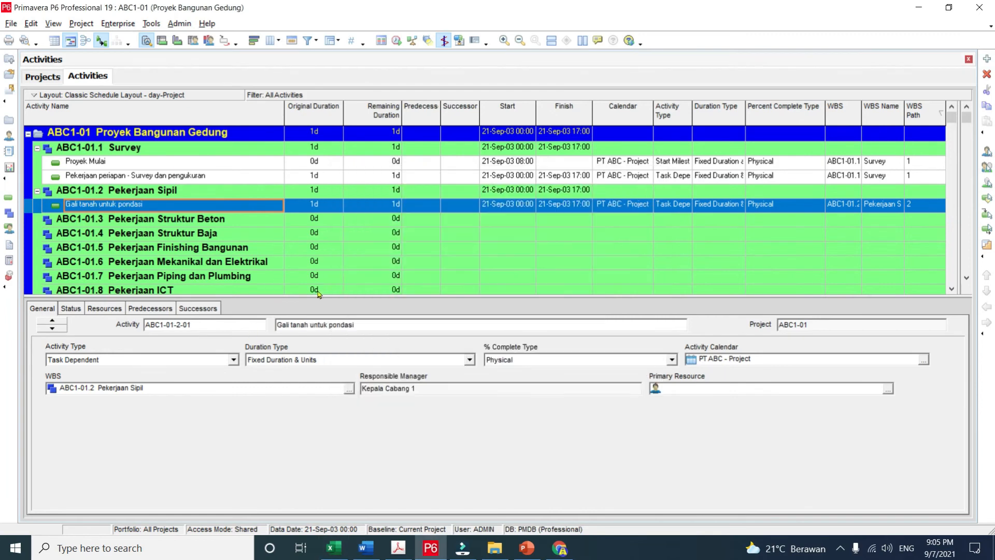
# - Add the Activity ID column to the activity table in front of Activity Name
pyautogui.rightClick(264, 107)
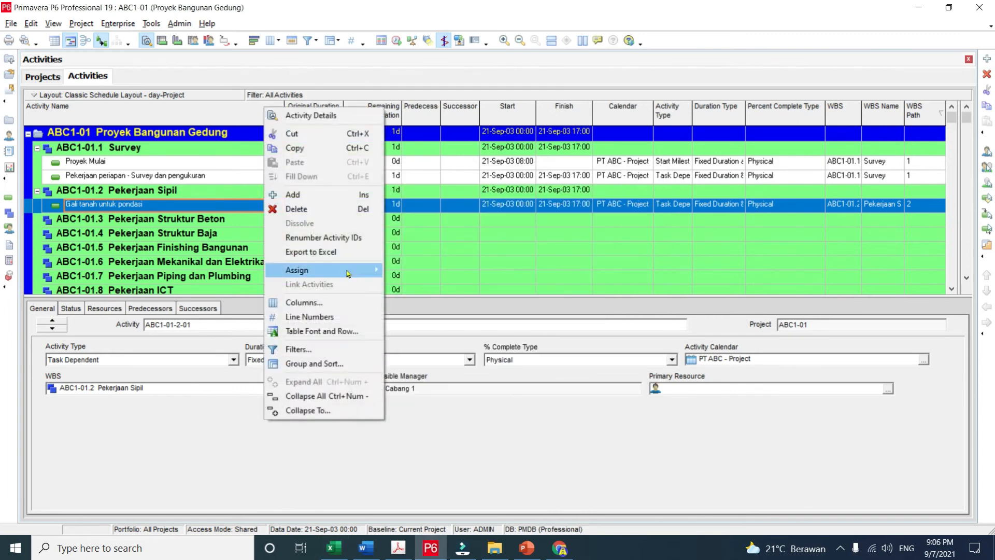
pyautogui.click(300, 311)
pyautogui.click(459, 244)
pyautogui.click(707, 215)
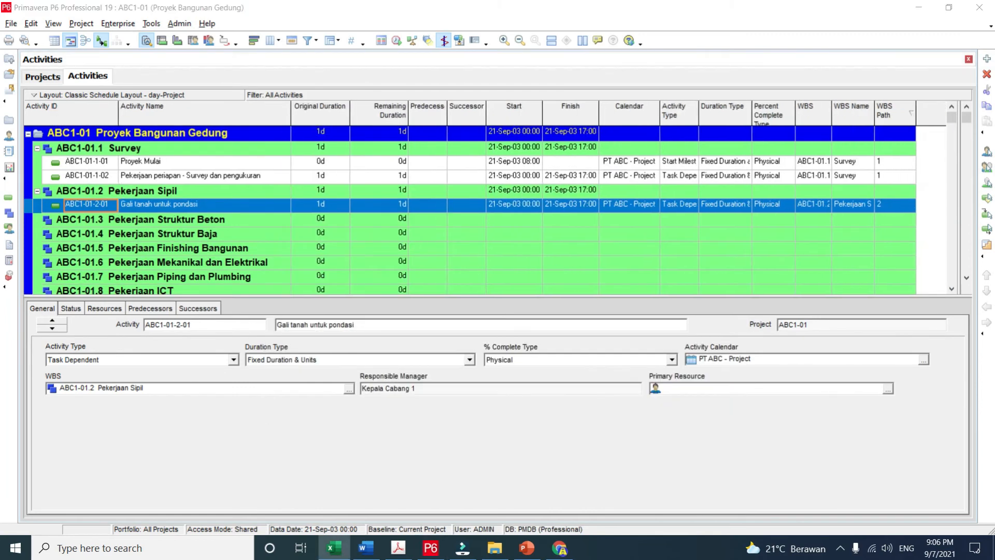
# - Add the activities from ABC1-01-2-02 "Pasang pondasi batu kali" through ABC1-01-5-01 "Pasang bata dan plaster" under their WBS groups
pyautogui.click(987, 58)
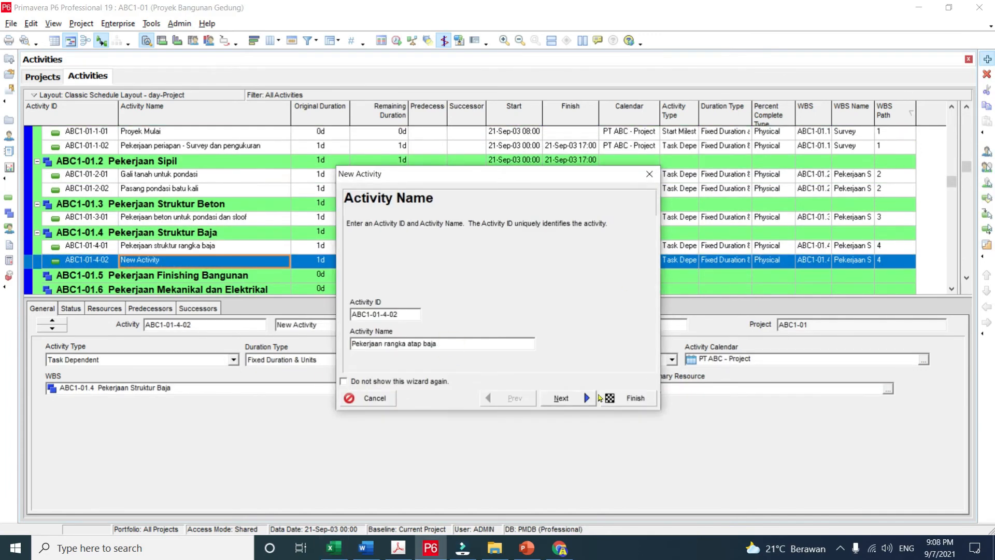
pyautogui.click(636, 397)
pyautogui.click(155, 218)
pyautogui.click(987, 59)
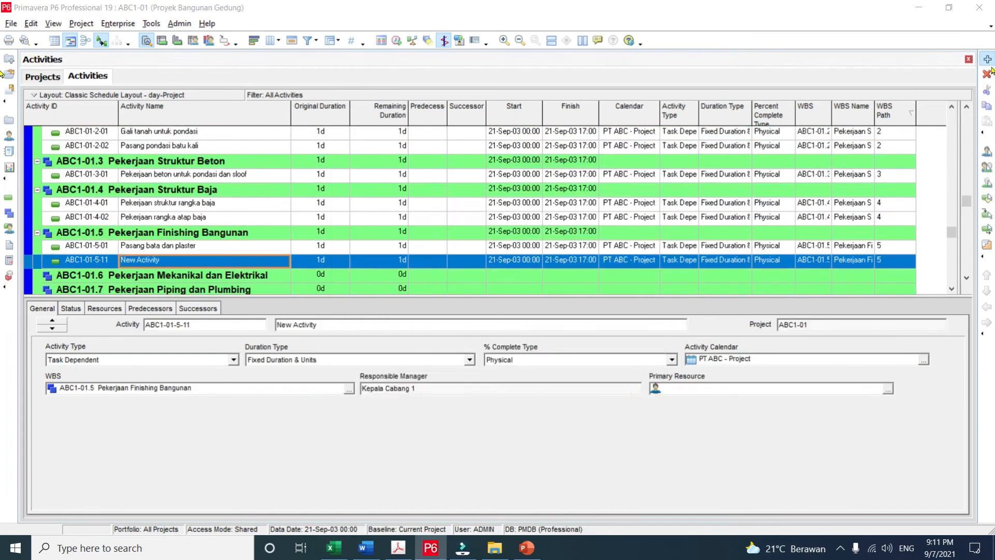
# - Add the remaining activities from Pekerjaan Finishing Bangunan onward, ending with ABC1-01-9-03 "Proyek Selesai" under Testing dan Komisioning
pyautogui.click(987, 58)
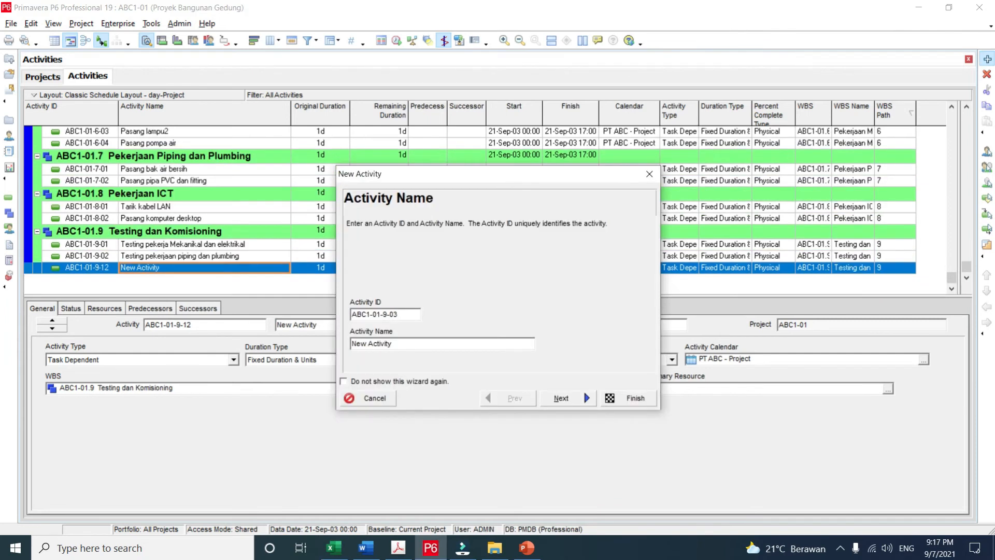
pyautogui.hotkey('alt', 'Tab')
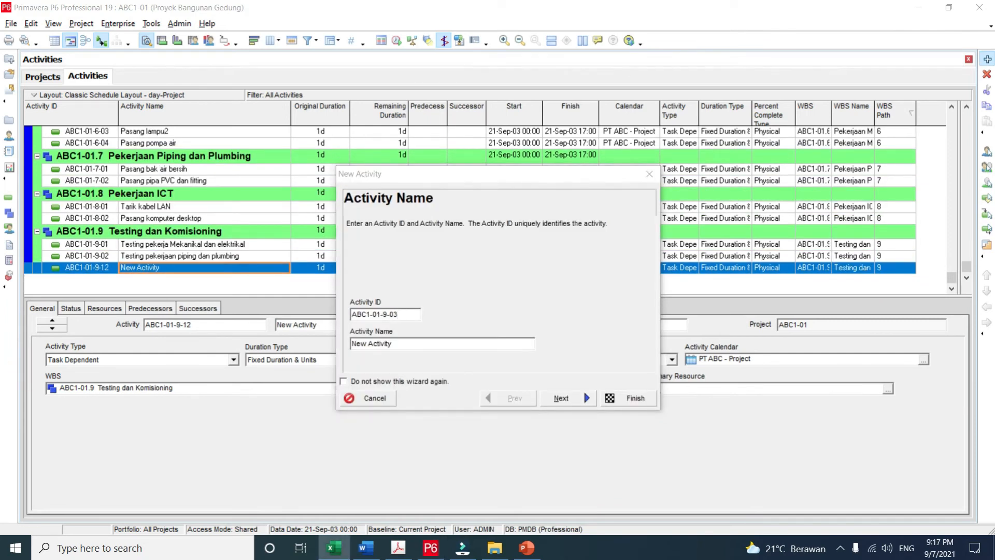
pyautogui.click(427, 342)
pyautogui.hotkey('ctrl', 'a')
pyautogui.write('Proyek Selesai')
pyautogui.click(639, 405)
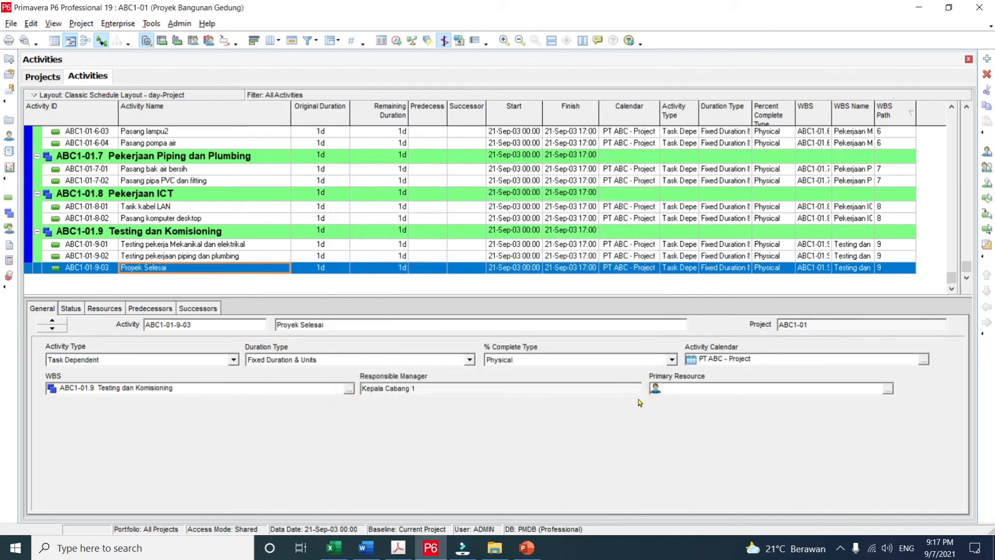
# - Set the remaining durations of Survey dan pengukuran to 7 days, Gali tanah untuk pondasi to 18 and Pasang pondasi batu kali to 24
pyautogui.scroll(1, 379, 208)
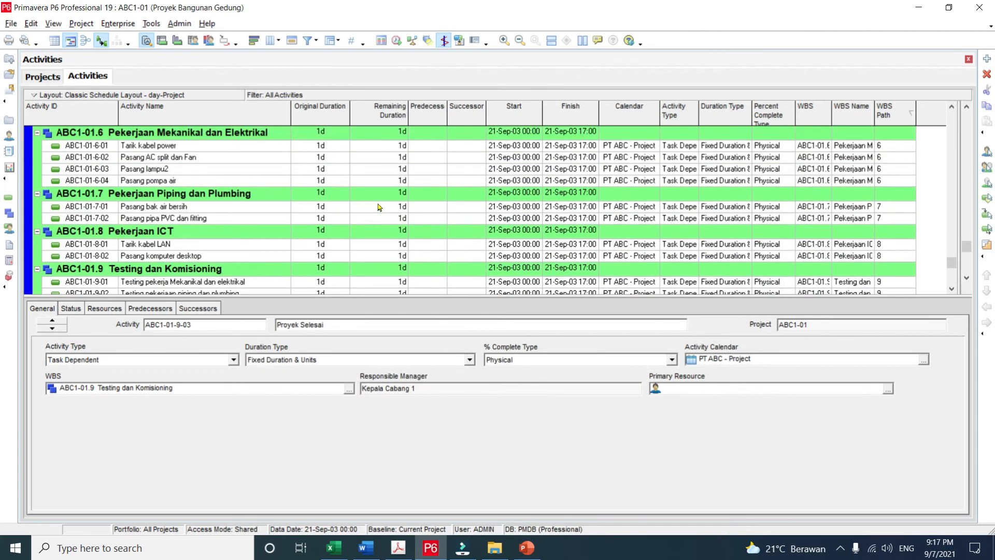
pyautogui.scroll(5, 379, 208)
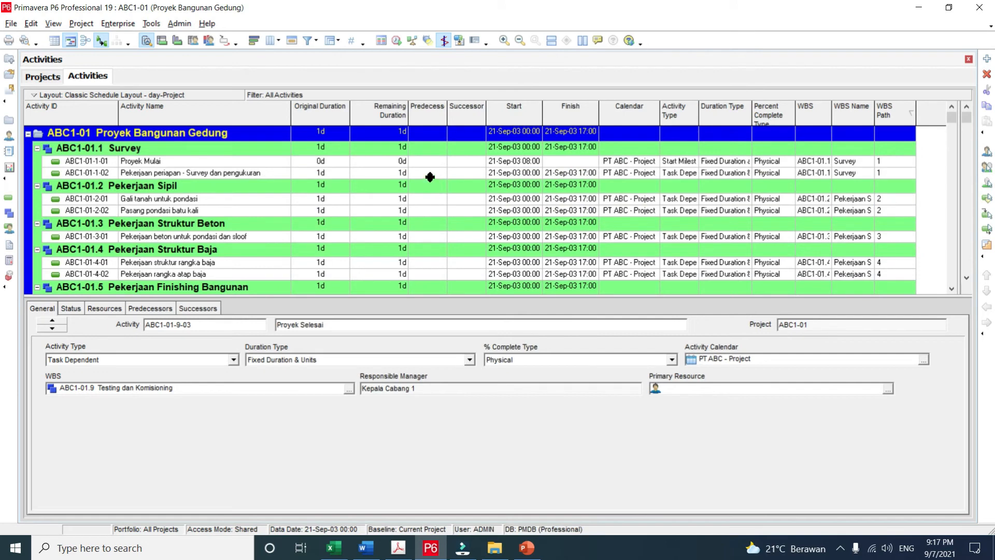
pyautogui.click(386, 176)
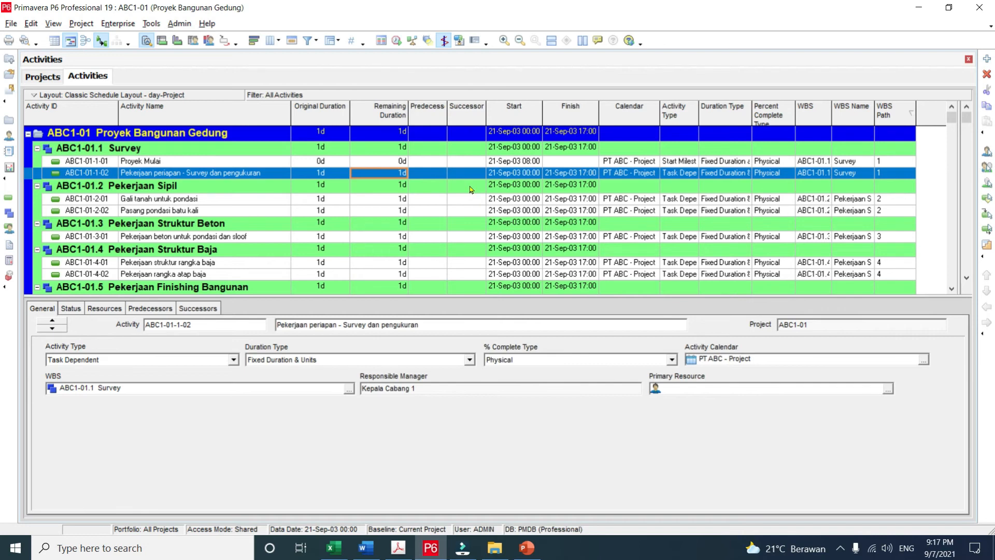
pyautogui.write('7')
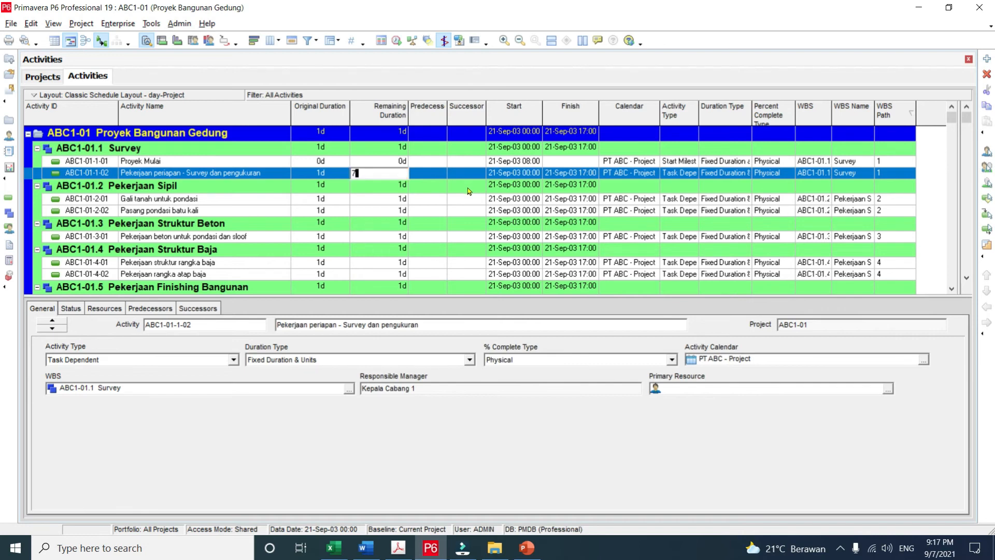
pyautogui.click(404, 201)
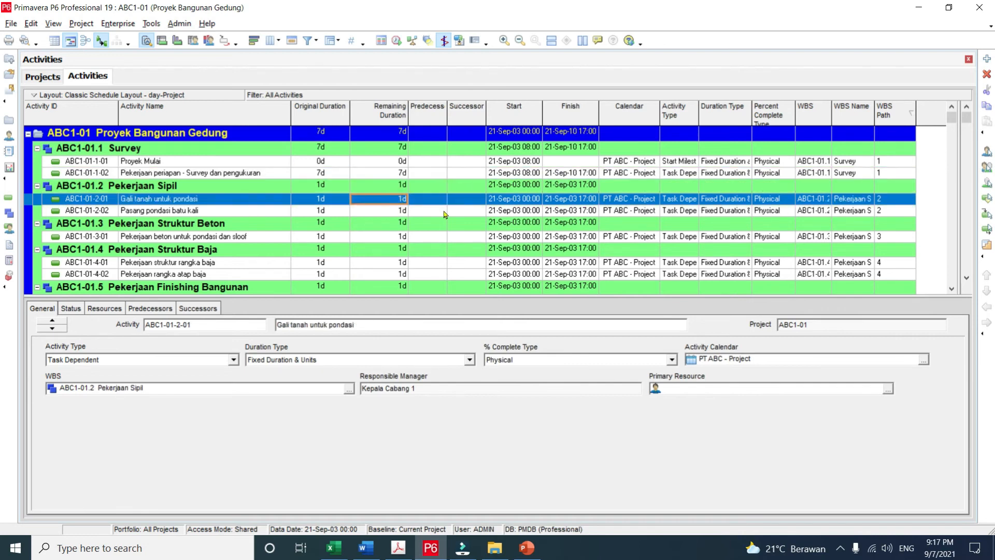
pyautogui.write('18')
pyautogui.click(403, 212)
pyautogui.write('24')
# - Set the remaining durations of Pekerjaan beton untuk pondasi dan sloof to 24 days, Pekerjaan struktur rangka baja to 10 and Pekerjaan rangka atap baja to 12
pyautogui.click(403, 236)
pyautogui.write('24')
pyautogui.click(402, 233)
pyautogui.write('10')
pyautogui.click(401, 245)
pyautogui.write('12')
# - Set the remaining durations of activities 5-01 through 5-06 under Pekerjaan Finishing Bangunan to 30, 6, 10, 30, 20 and 30 days respectively
pyautogui.scroll(-3, 401, 245)
pyautogui.click(402, 232)
pyautogui.write('30')
pyautogui.click(401, 244)
pyautogui.write('6')
pyautogui.click(401, 233)
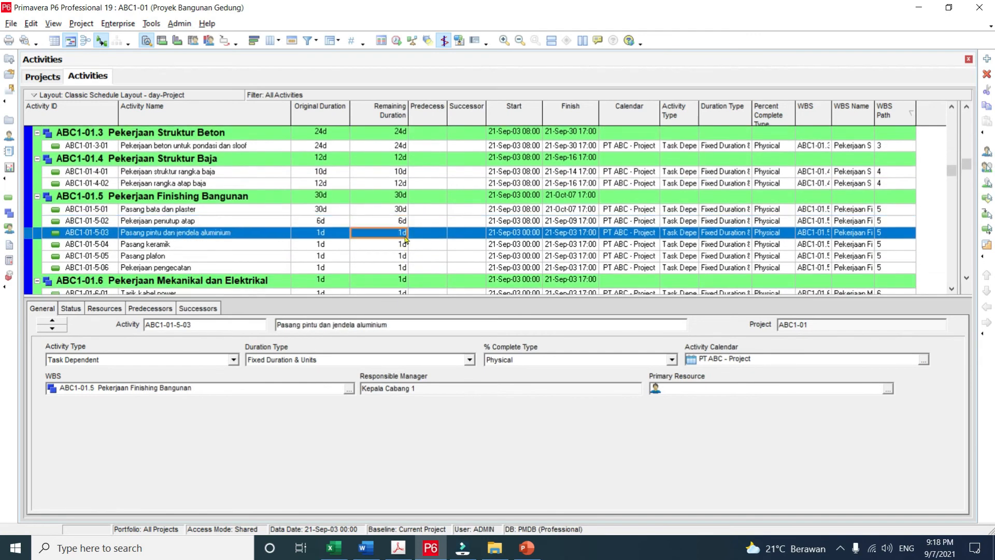
pyautogui.write('20')
pyautogui.click(402, 269)
pyautogui.write('30')
# - Set the remaining durations of Tarik kabel power and Pasang AC split dan Fan to 20 days and Pasang lampu2 to 7 days
pyautogui.scroll(-2, 401, 262)
pyautogui.click(402, 233)
pyautogui.write('20')
pyautogui.click(402, 244)
pyautogui.write('20')
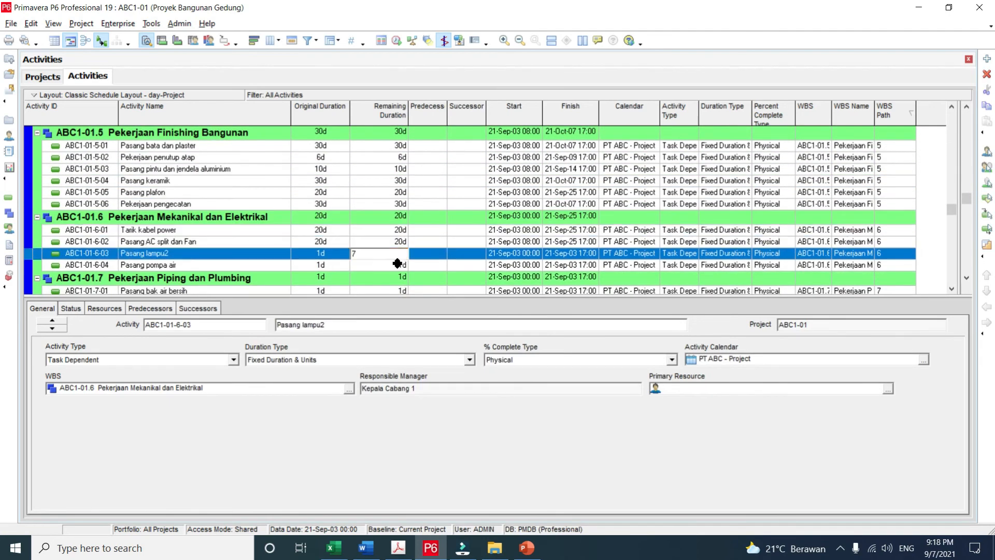
pyautogui.write('7')
# - Set Pasang pompa air and bak air bersih to 3 days, pipa PVC to 20, kabel LAN to 7, komputer desktop and both testing activities to 5
pyautogui.click(402, 269)
pyautogui.write('5')
pyautogui.click(402, 281)
pyautogui.write('5')
pyautogui.click(404, 268)
pyautogui.write('5')
pyautogui.press('Tab')
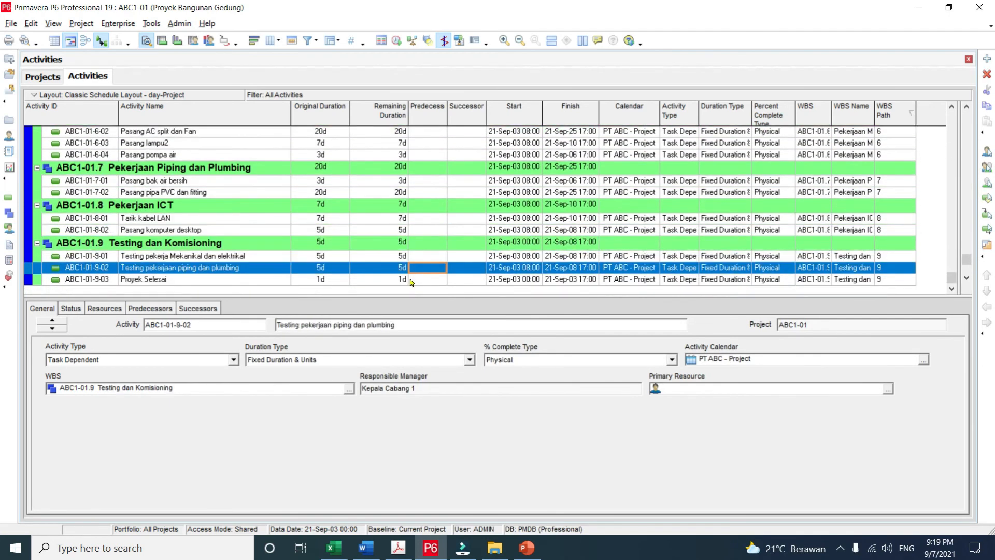
# - Change the activity type of ABC1-01-9-03 Proyek Selesai to Finish Milestone
pyautogui.click(401, 280)
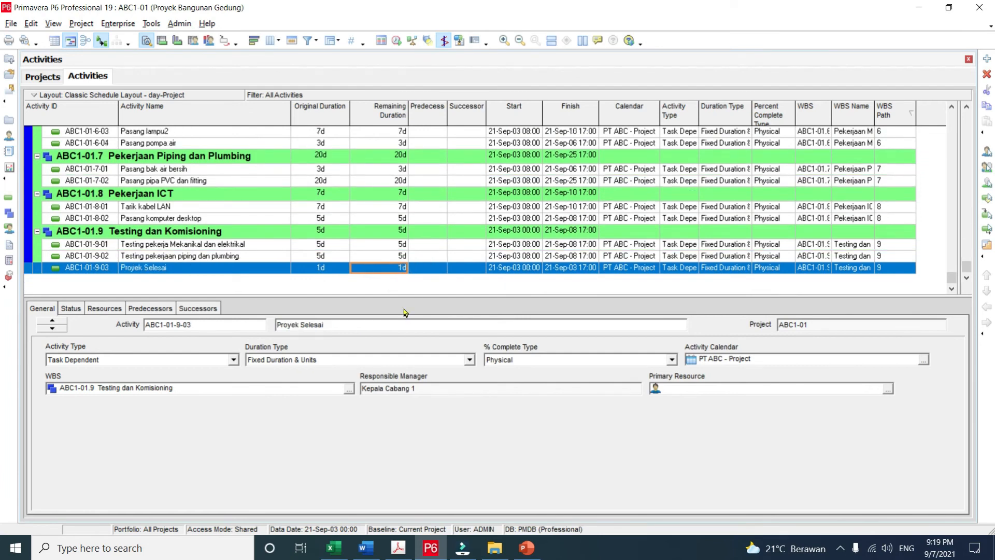
pyautogui.click(469, 360)
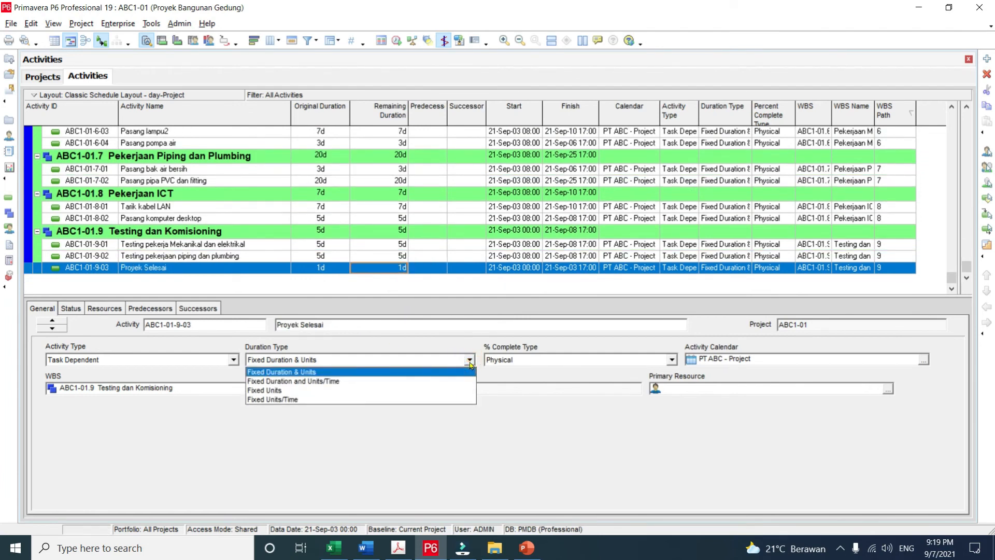
pyautogui.click(434, 360)
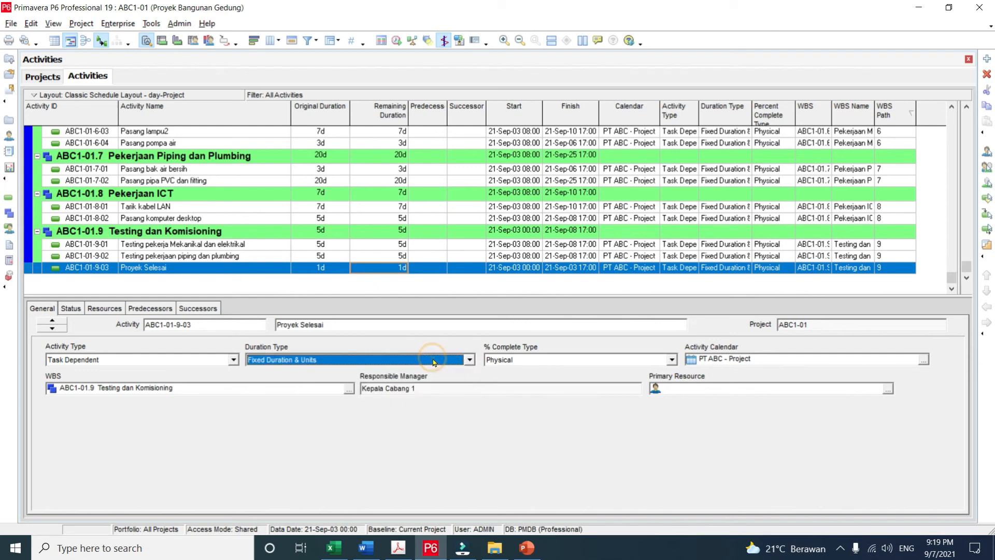
pyautogui.click(233, 359)
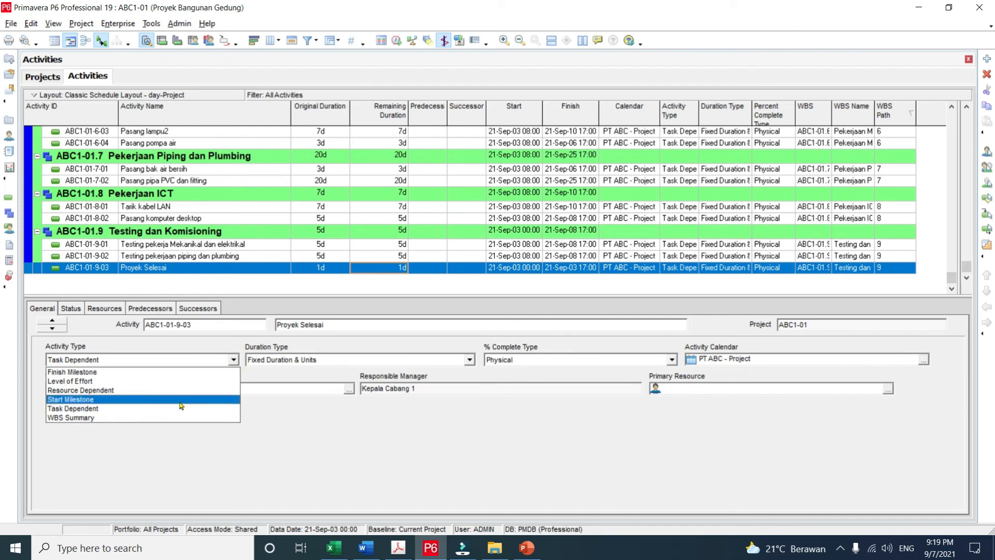
pyautogui.click(189, 372)
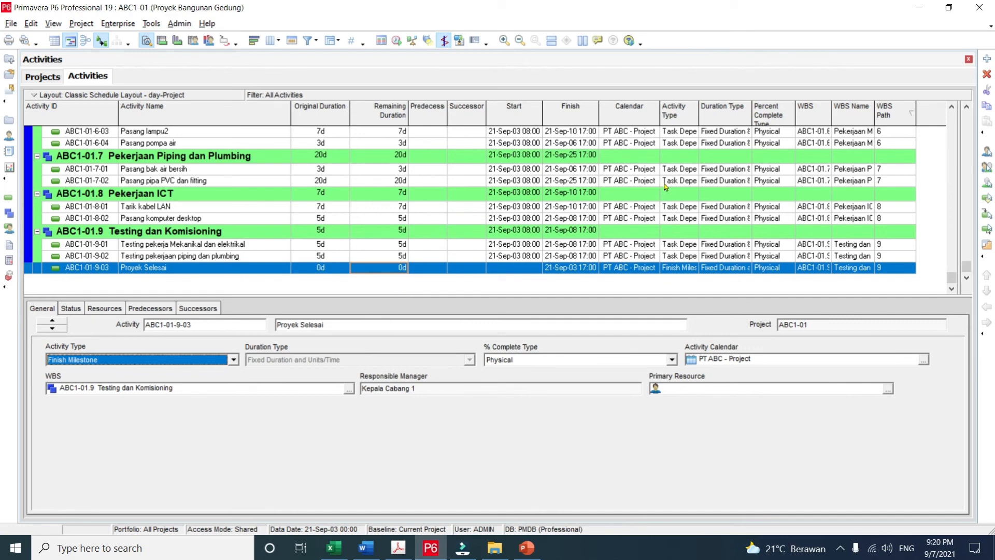
# - Narrow the activity table to its first columns so the Gantt chart shows beside it
pyautogui.click(418, 185)
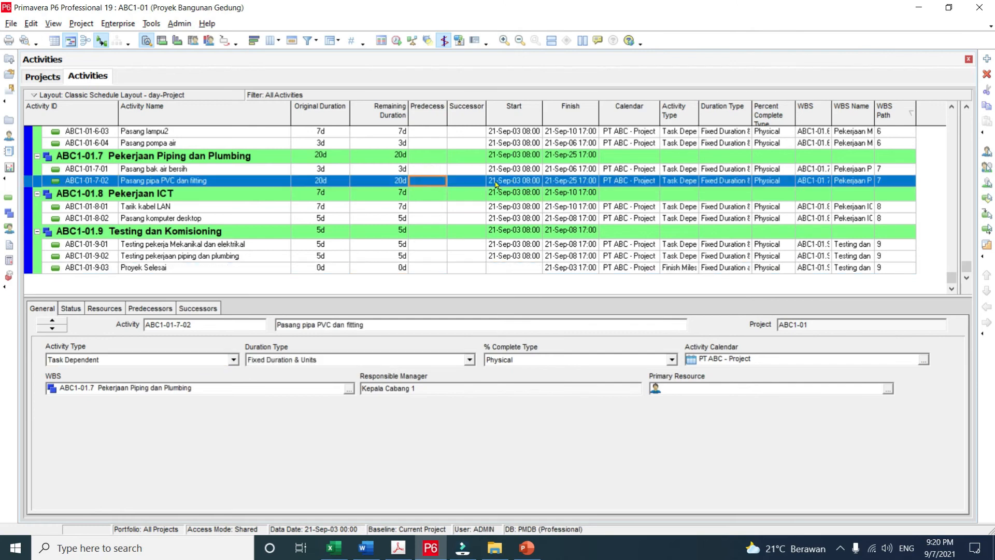
pyautogui.scroll(3, 498, 186)
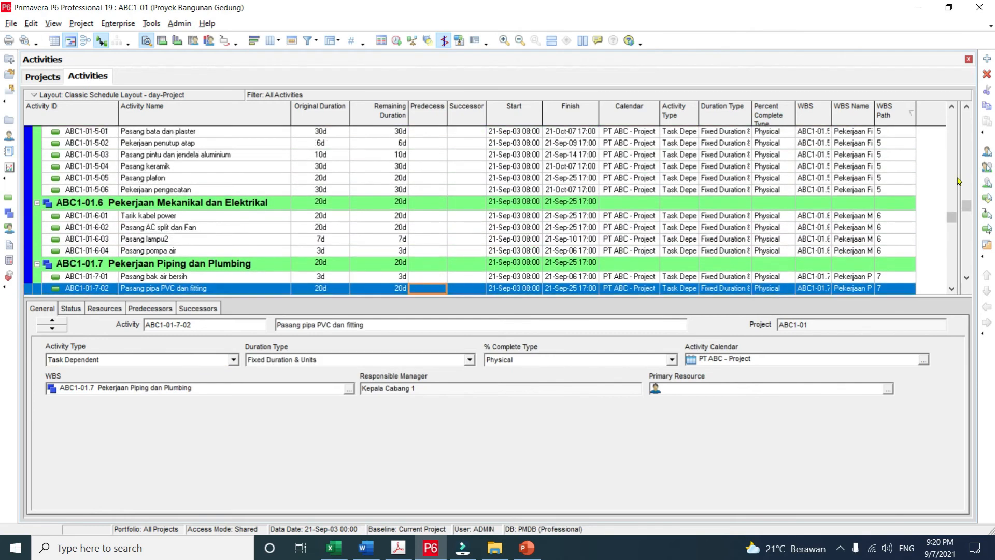
pyautogui.moveTo(668, 144); pyautogui.dragTo(528, 145)
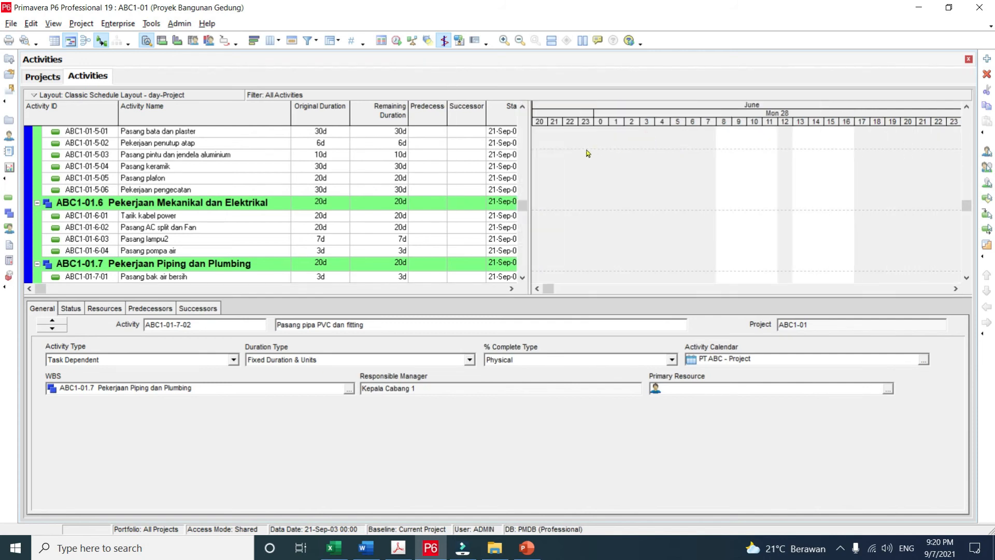
# - Set the Gantt chart timescale's date interval to Year/Month and apply it
pyautogui.rightClick(672, 114)
pyautogui.click(706, 171)
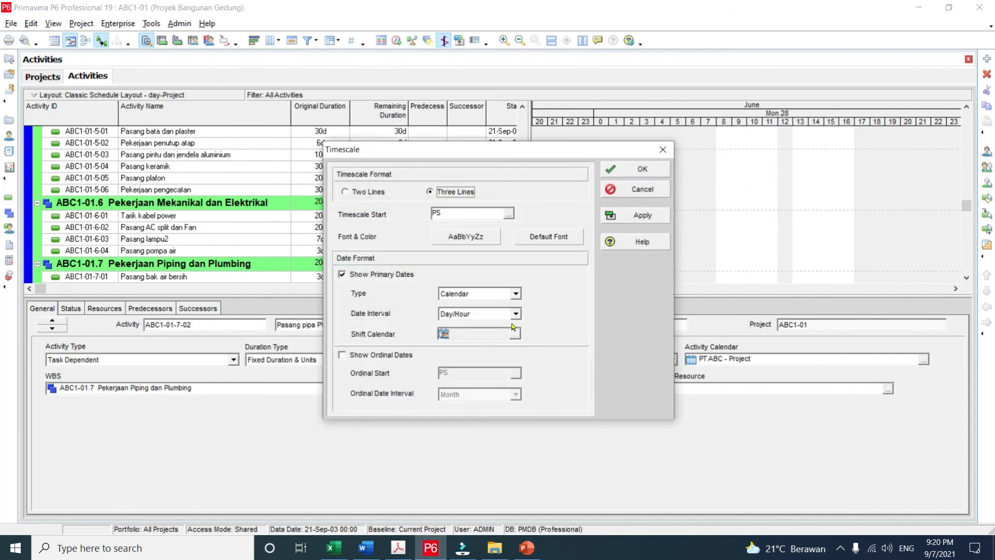
pyautogui.click(516, 314)
pyautogui.scroll(1, 507, 330)
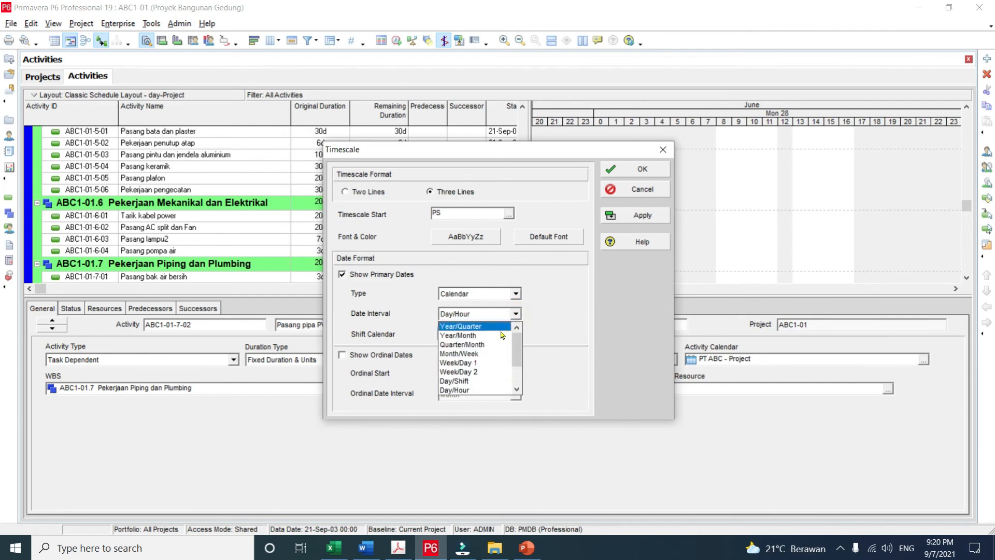
pyautogui.click(503, 335)
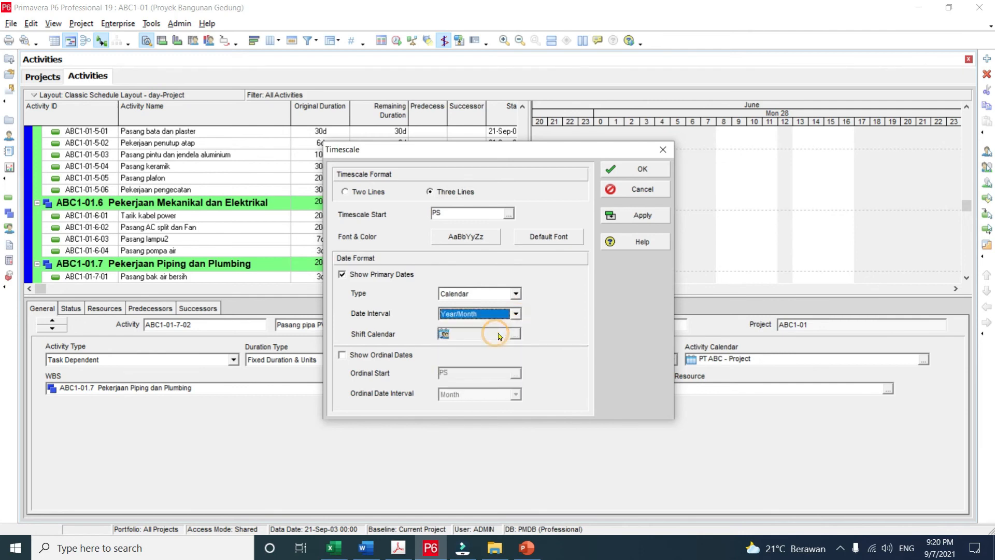
pyautogui.click(643, 215)
pyautogui.click(642, 169)
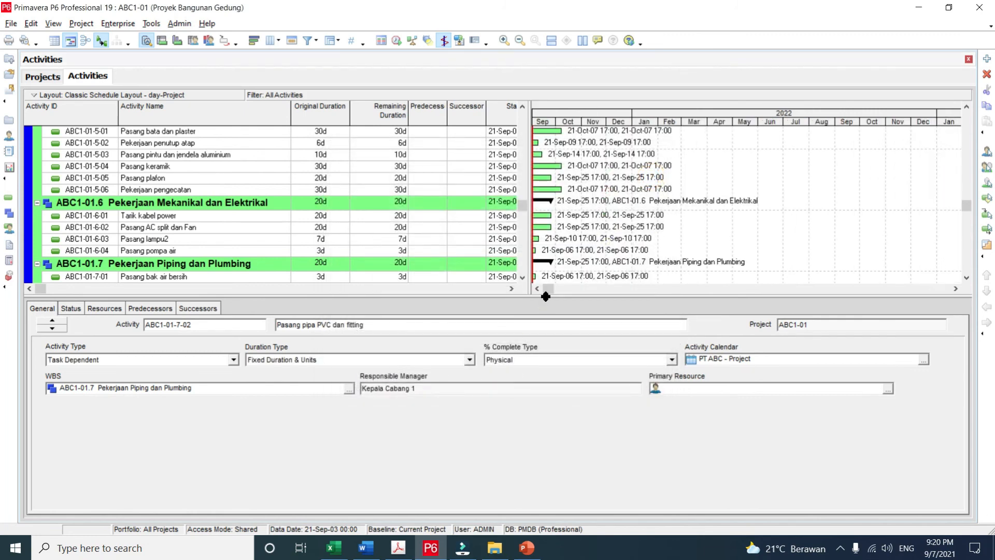
# - Examine the Gantt bars of all WBS groups from Survey to Testing dan Komisioning against their durations and dates
pyautogui.click(537, 289)
pyautogui.click(538, 290)
pyautogui.scroll(5, 684, 247)
pyautogui.scroll(3, 684, 246)
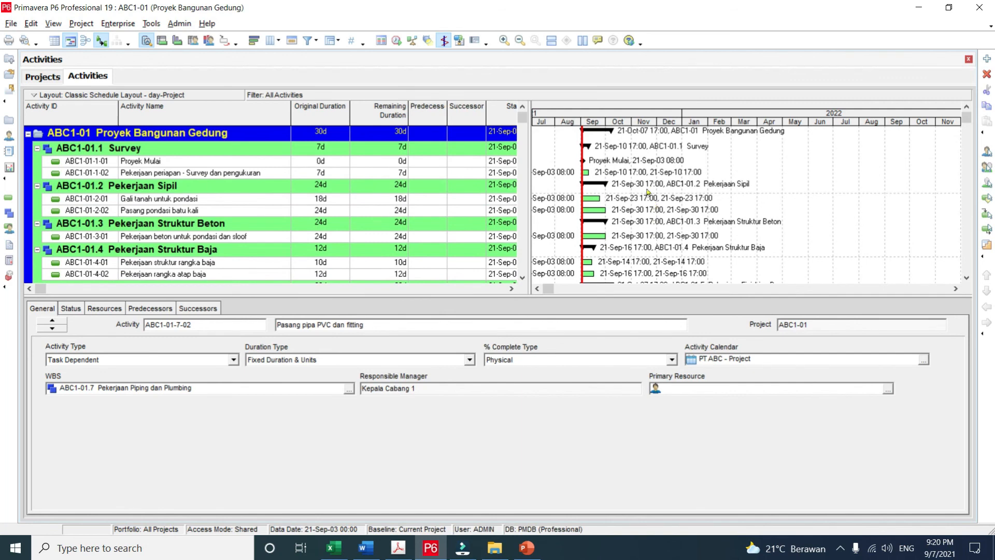
pyautogui.scroll(-5, 643, 212)
pyautogui.scroll(-3, 627, 228)
pyautogui.scroll(2, 619, 225)
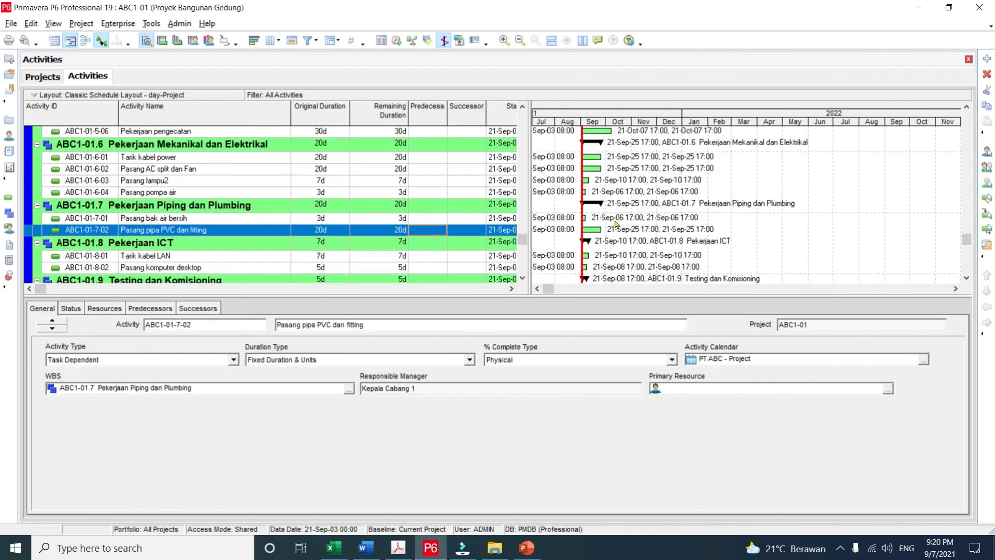
pyautogui.scroll(5, 615, 223)
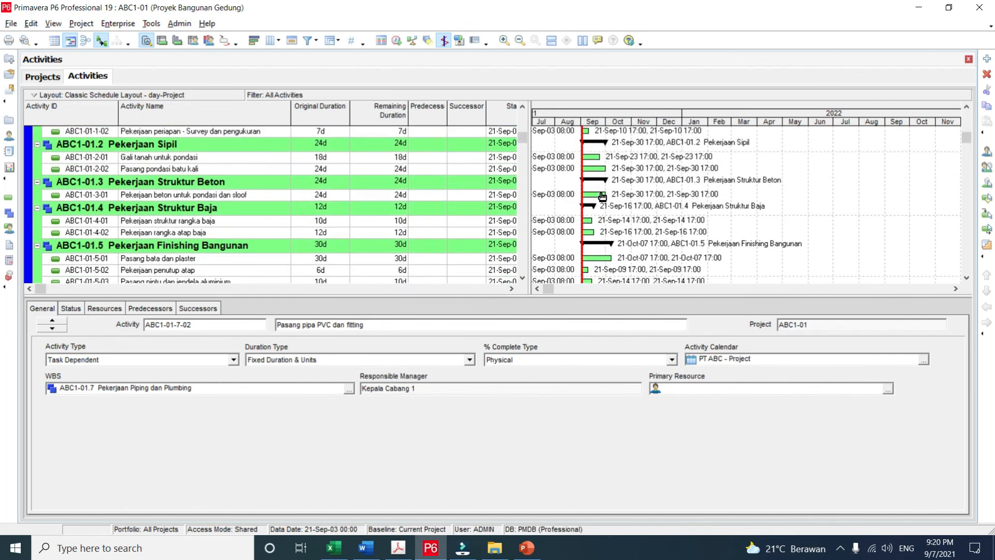
pyautogui.scroll(2, 601, 196)
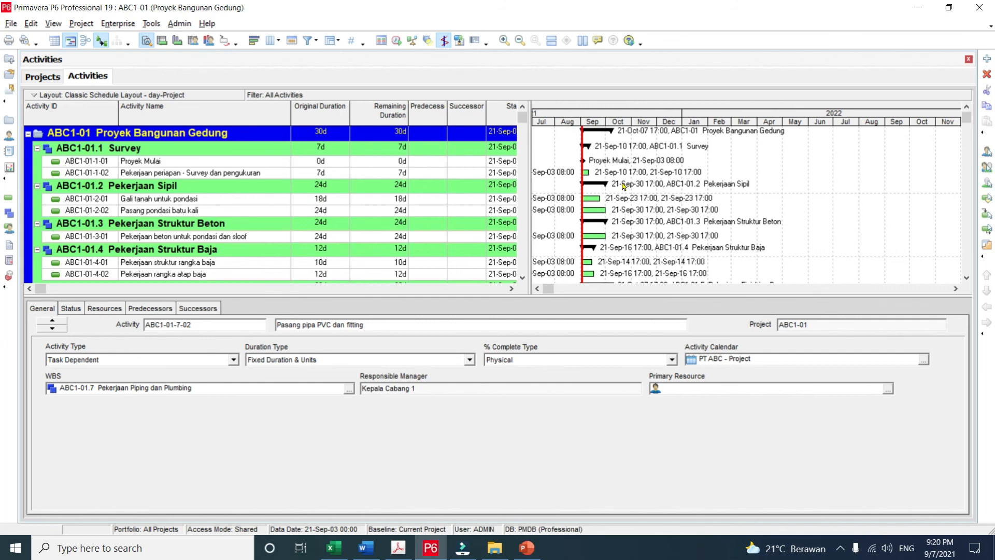
pyautogui.scroll(-10, 623, 187)
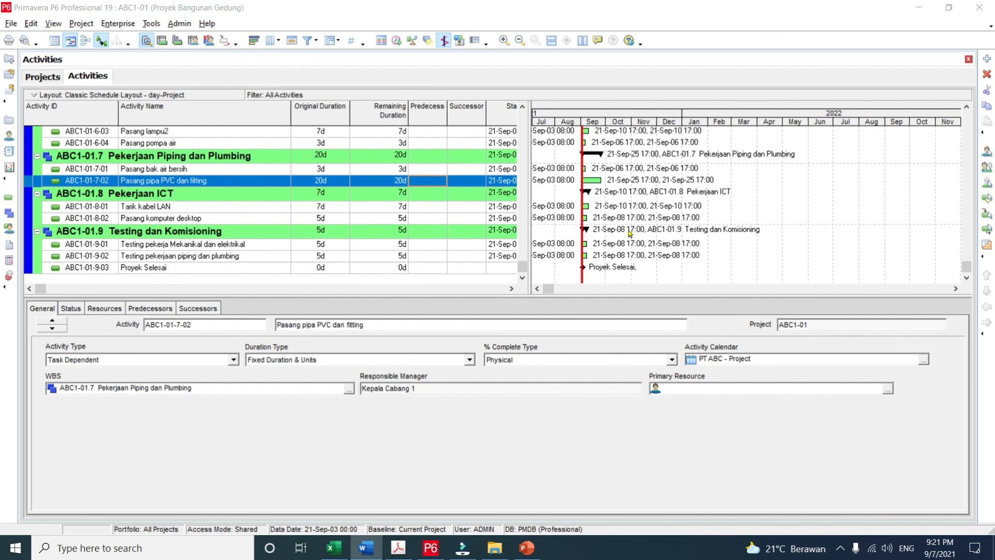
pyautogui.scroll(10, 630, 234)
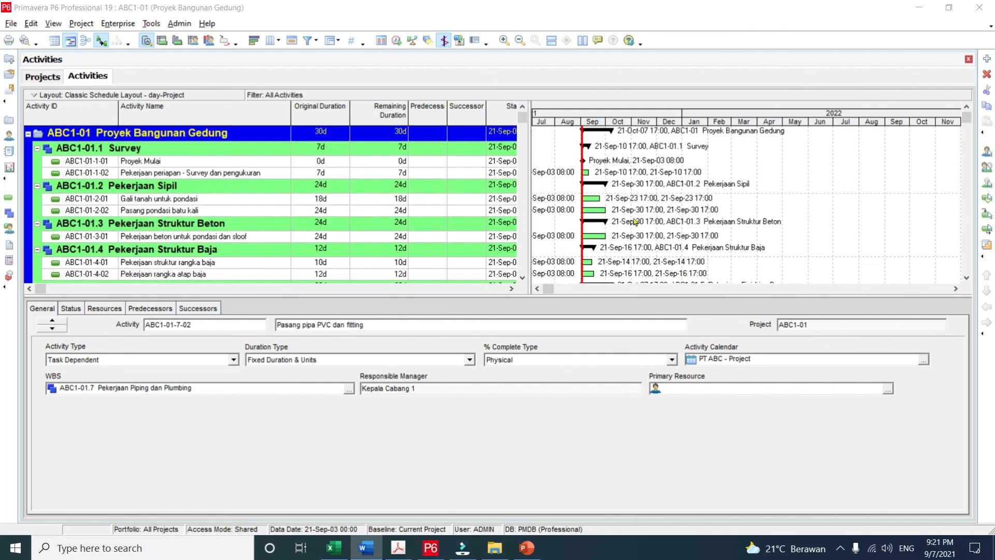
pyautogui.scroll(-1, 650, 226)
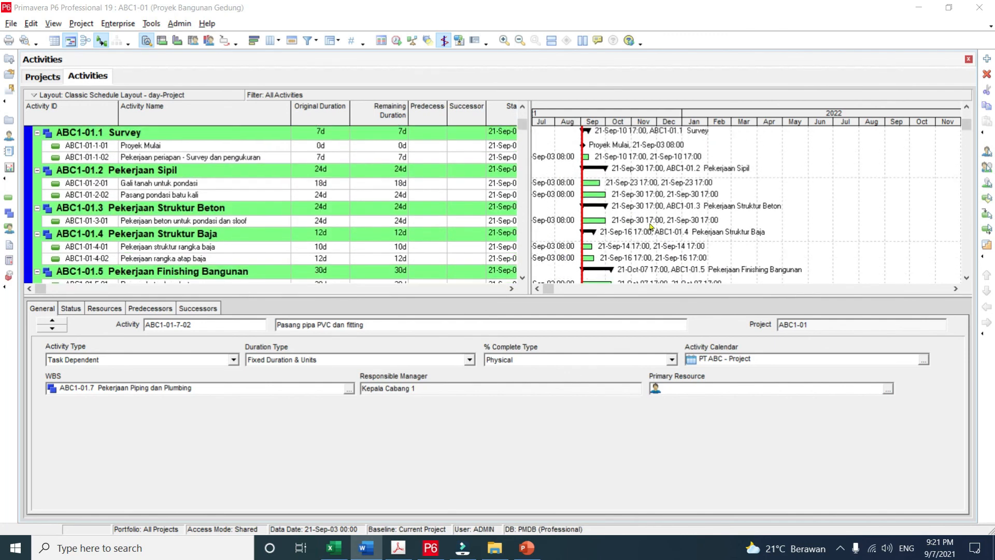
pyautogui.scroll(-3, 650, 227)
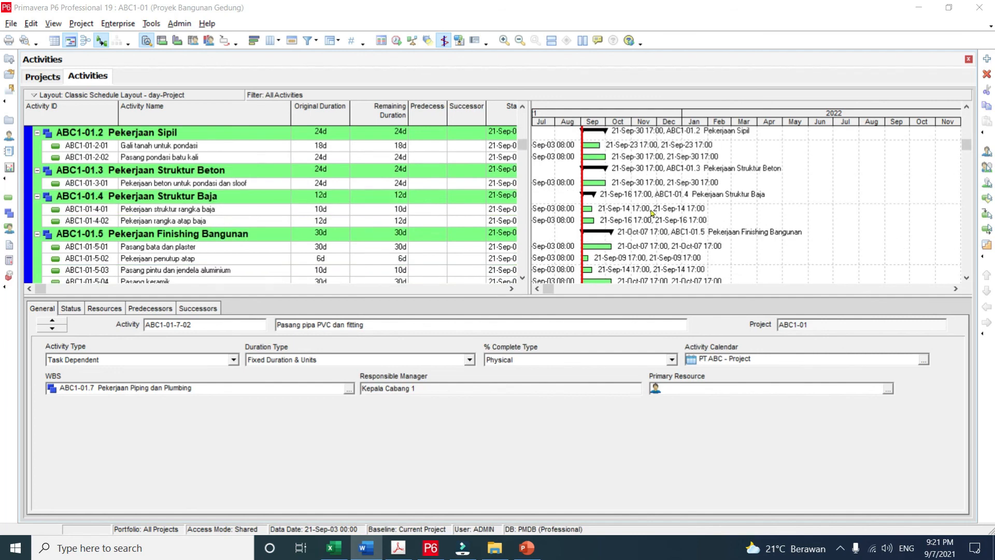